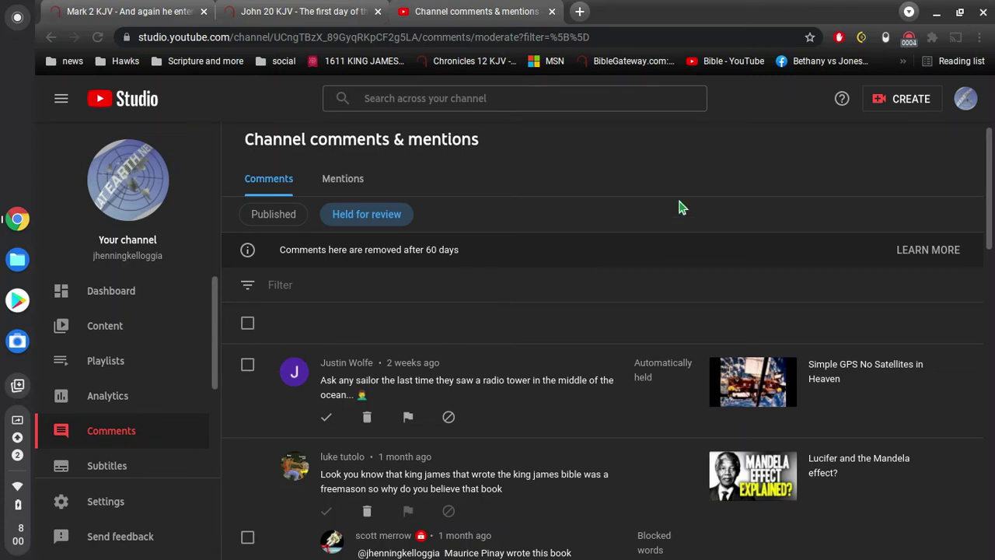
Step: Scroll the held-for-review list and expand the flat-earther, former-freemason comment with 'Read more'
{"action": "scroll", "coordinate": [662, 202], "scroll_direction": "down", "scroll_amount": 1}
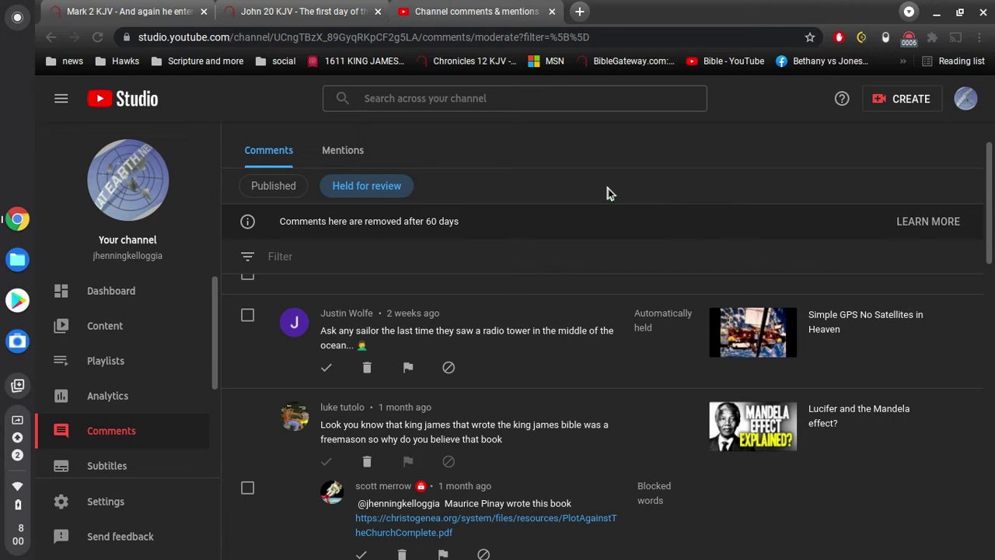
{"action": "scroll", "coordinate": [608, 193], "scroll_direction": "down", "scroll_amount": 1}
{"action": "scroll", "coordinate": [608, 193], "scroll_direction": "up", "scroll_amount": 1}
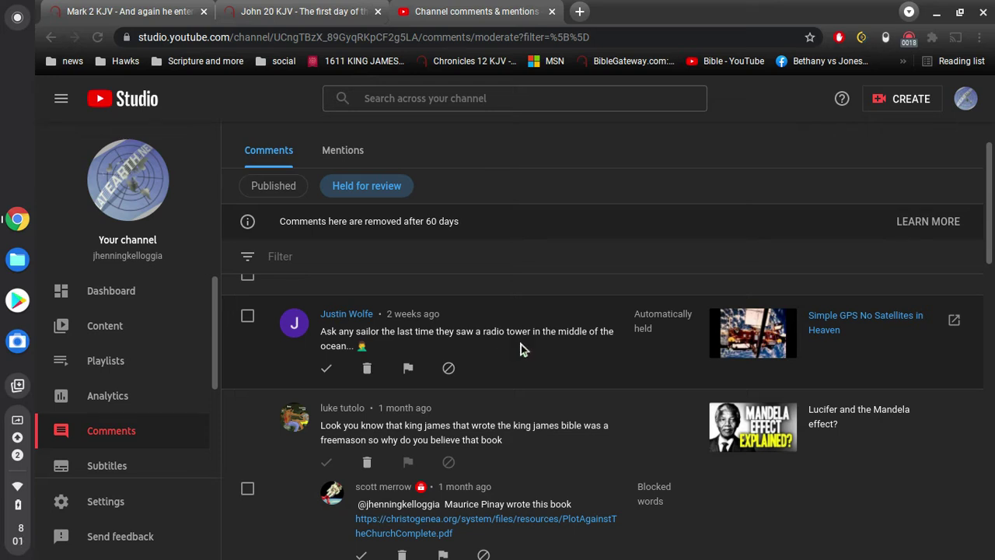
{"action": "scroll", "coordinate": [521, 349], "scroll_direction": "down", "scroll_amount": 1}
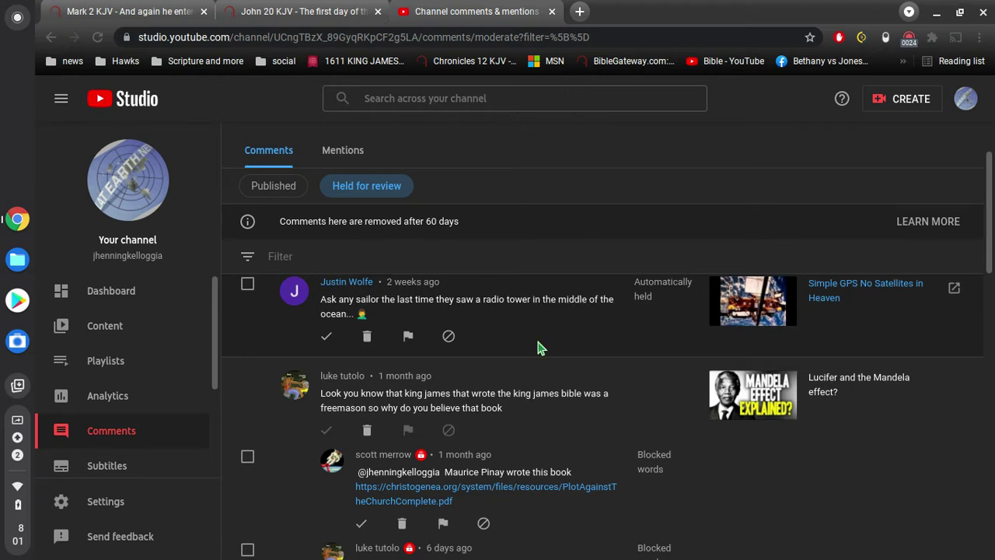
{"action": "scroll", "coordinate": [554, 309], "scroll_direction": "up", "scroll_amount": 2}
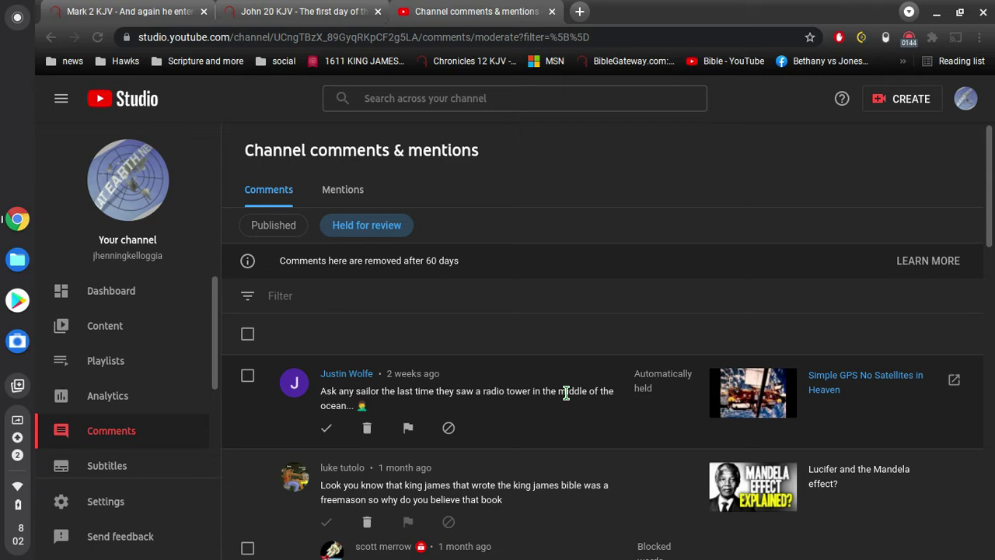
{"action": "scroll", "coordinate": [566, 393], "scroll_direction": "down", "scroll_amount": 1}
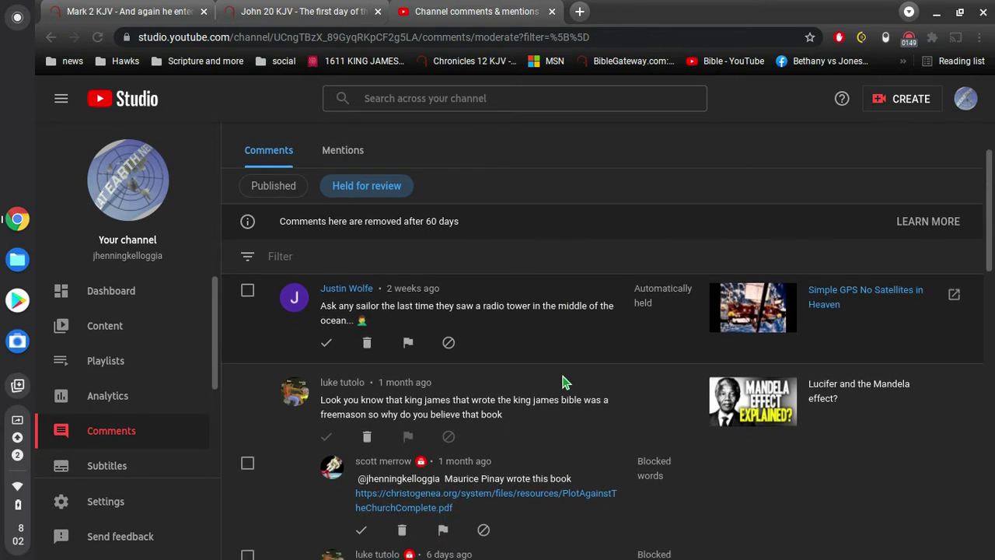
{"action": "scroll", "coordinate": [610, 379], "scroll_direction": "down", "scroll_amount": 2}
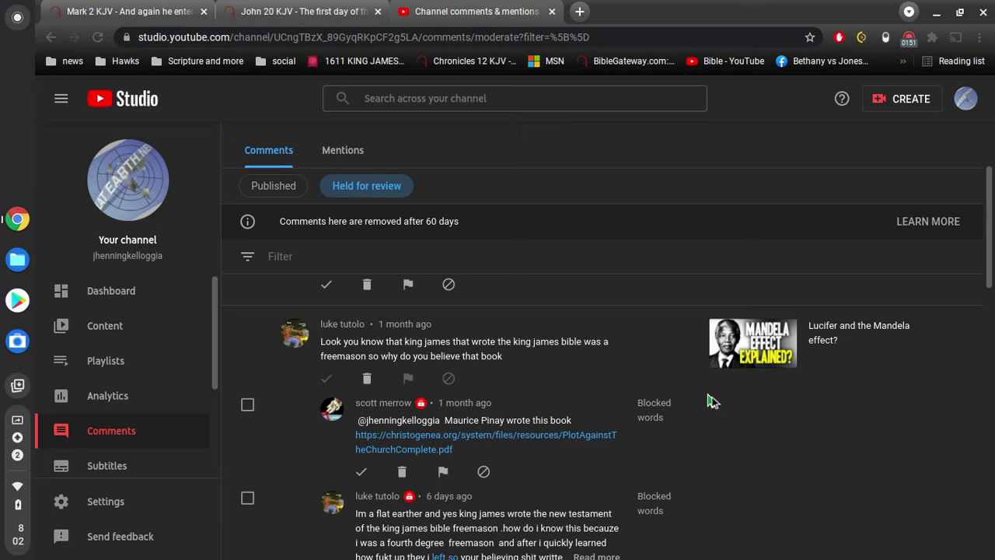
{"action": "scroll", "coordinate": [717, 422], "scroll_direction": "down", "scroll_amount": 1}
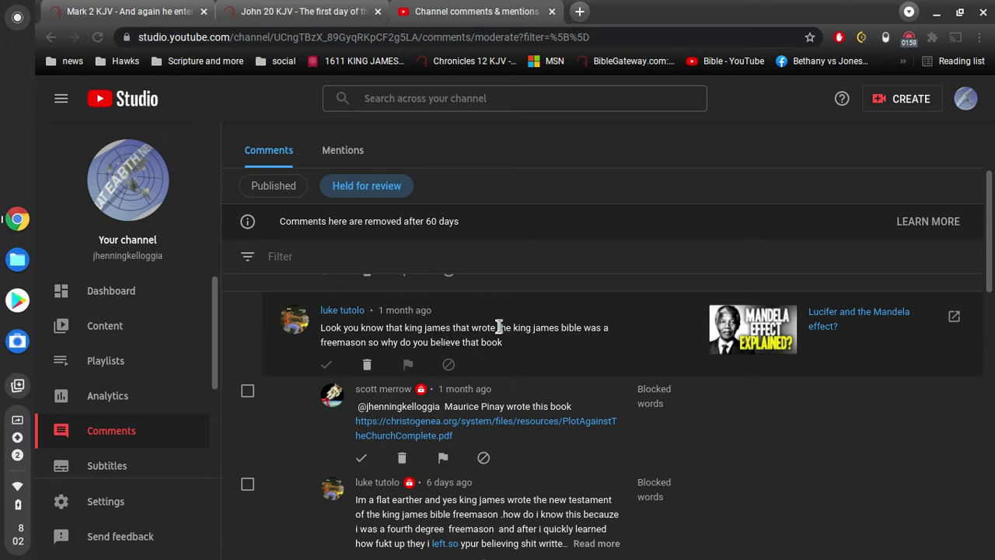
{"action": "scroll", "coordinate": [557, 328], "scroll_direction": "down", "scroll_amount": 1}
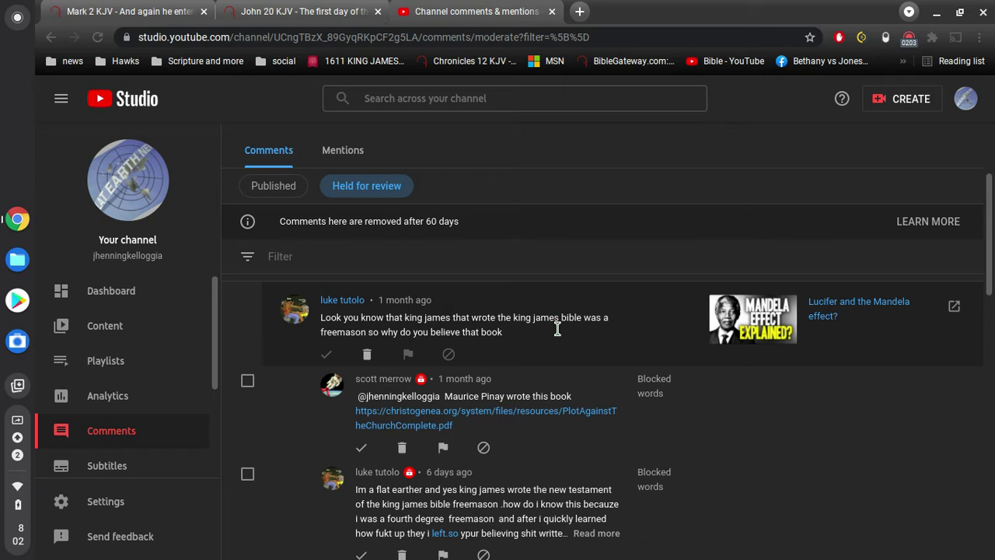
{"action": "scroll", "coordinate": [557, 328], "scroll_direction": "down", "scroll_amount": 1}
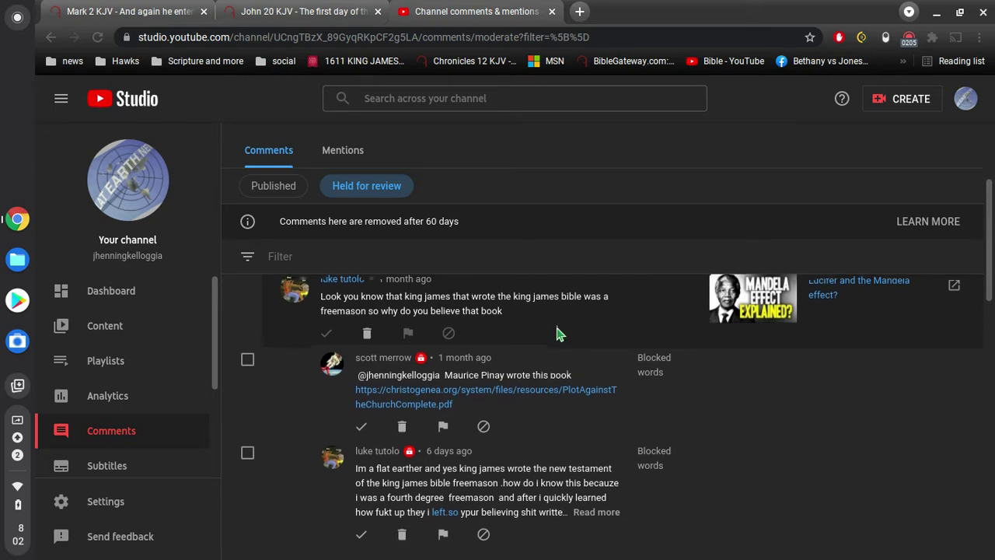
{"action": "scroll", "coordinate": [556, 330], "scroll_direction": "up", "scroll_amount": 2}
{"action": "scroll", "coordinate": [557, 333], "scroll_direction": "down", "scroll_amount": 2}
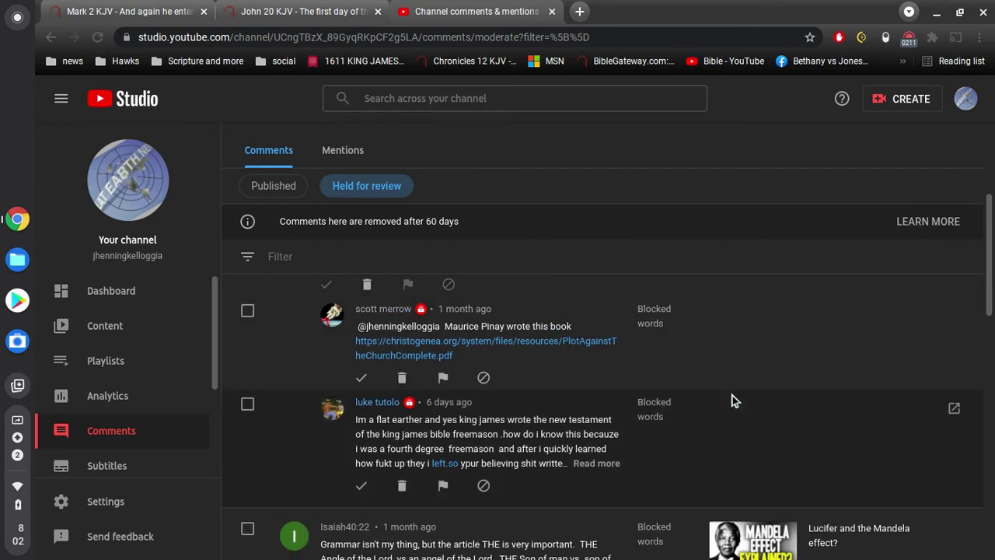
{"action": "scroll", "coordinate": [706, 400], "scroll_direction": "down", "scroll_amount": 2}
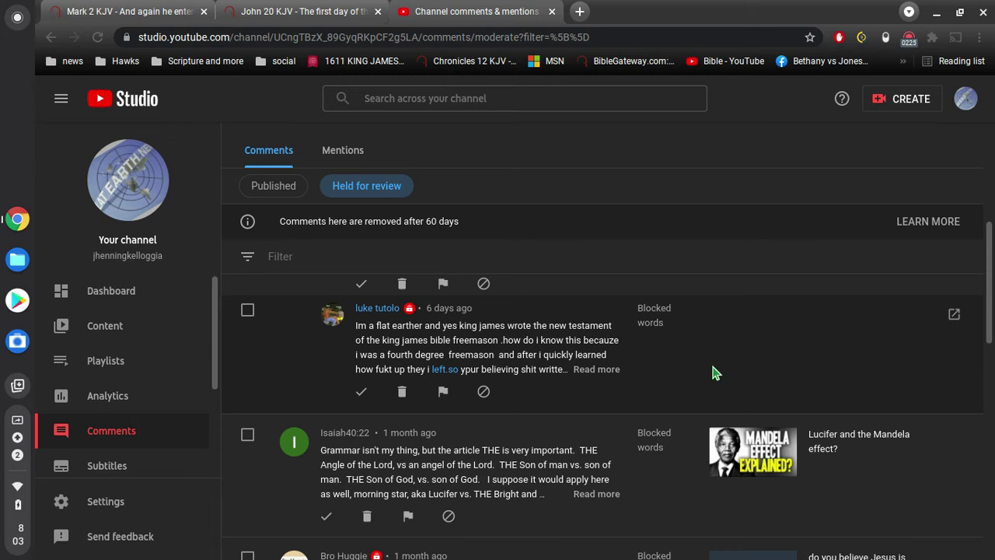
{"action": "left_click", "coordinate": [611, 372]}
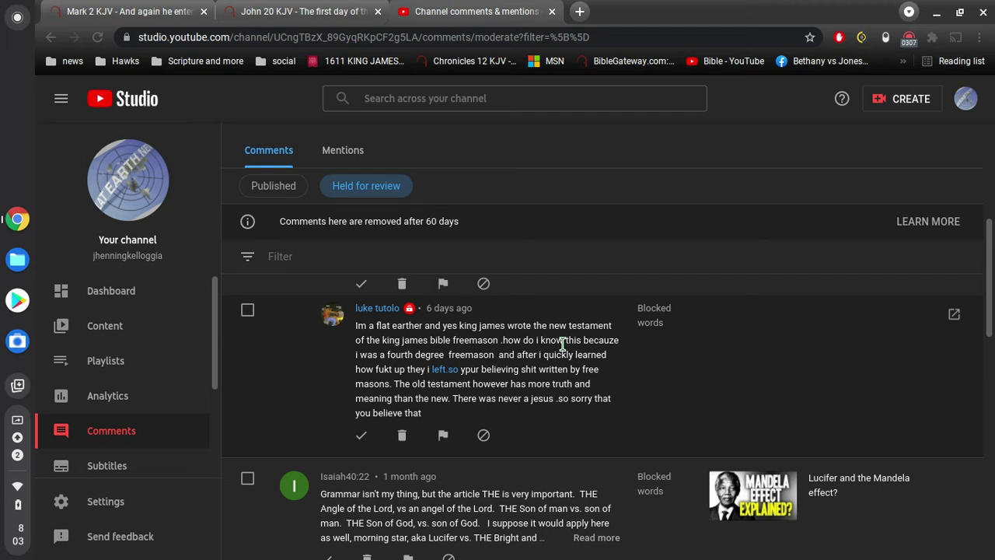
{"action": "scroll", "coordinate": [563, 361], "scroll_direction": "up", "scroll_amount": 1}
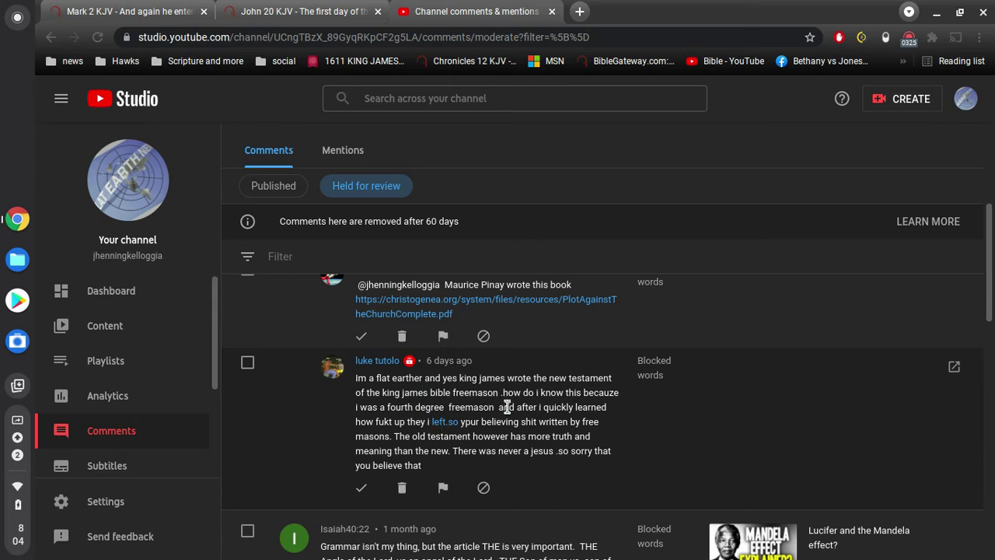
{"action": "scroll", "coordinate": [516, 418], "scroll_direction": "up", "scroll_amount": 2}
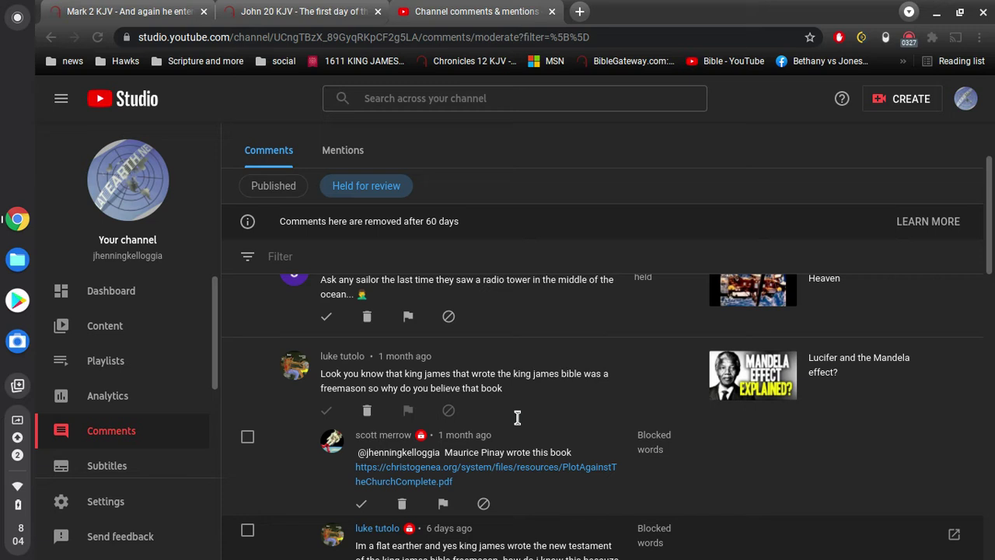
{"action": "scroll", "coordinate": [482, 381], "scroll_direction": "down", "scroll_amount": 2}
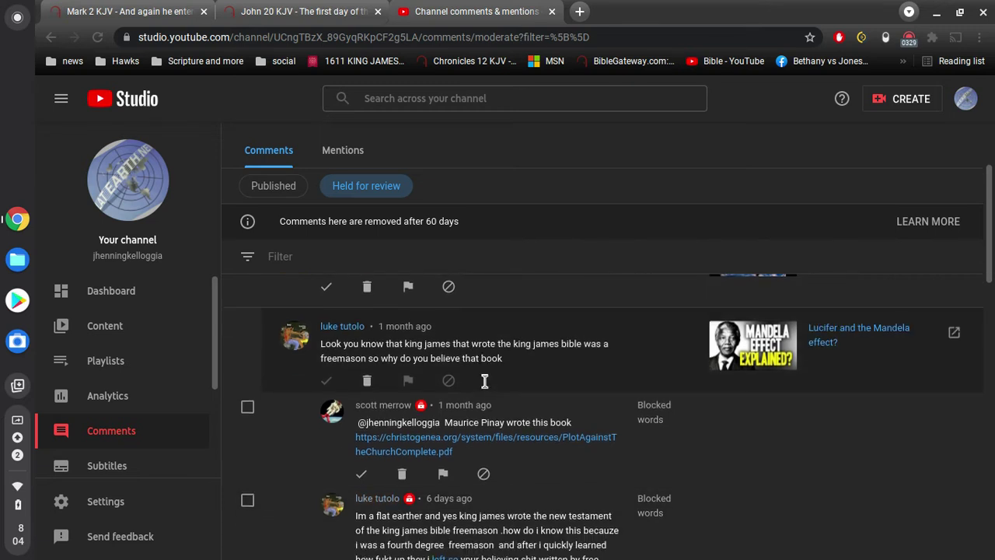
{"action": "scroll", "coordinate": [483, 381], "scroll_direction": "up", "scroll_amount": 1}
{"action": "scroll", "coordinate": [513, 381], "scroll_direction": "down", "scroll_amount": 2}
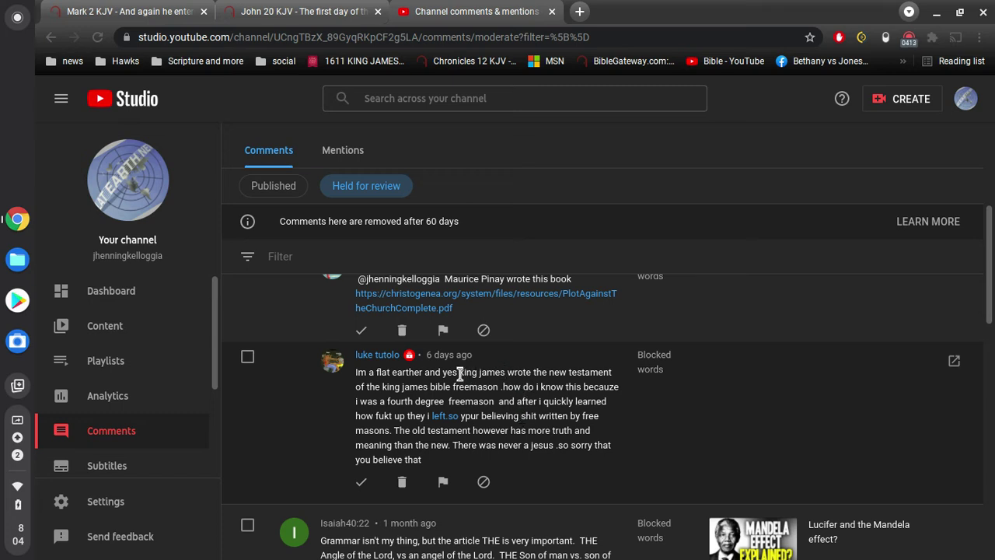
Step: Highlight the comment text from 'and yes king james wrote the new testament' through 'fourth degree freemason'
{"action": "left_click_drag", "start_coordinate": [459, 373], "coordinate": [453, 389]}
{"action": "left_click", "coordinate": [460, 396]}
{"action": "left_click_drag", "start_coordinate": [423, 373], "coordinate": [497, 402]}
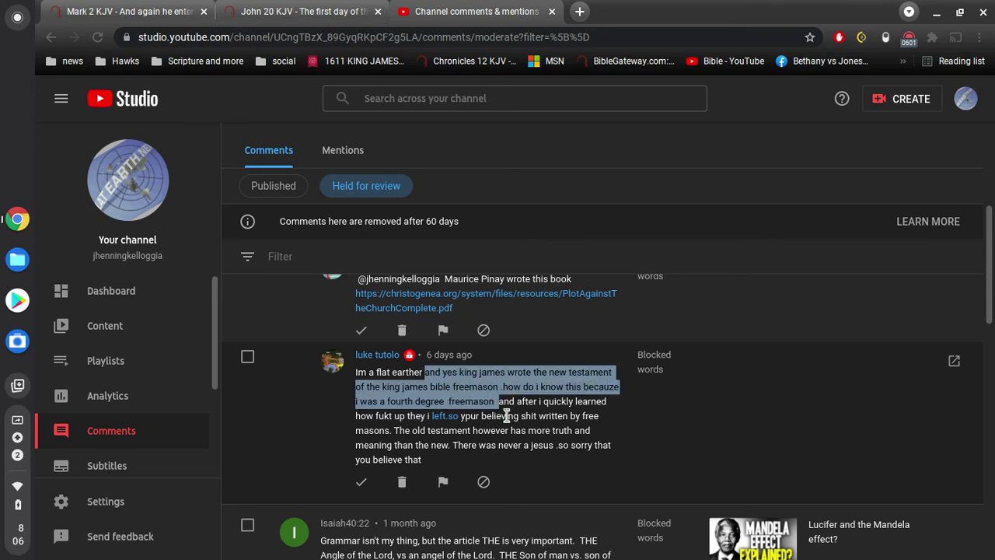
{"action": "left_click", "coordinate": [506, 416]}
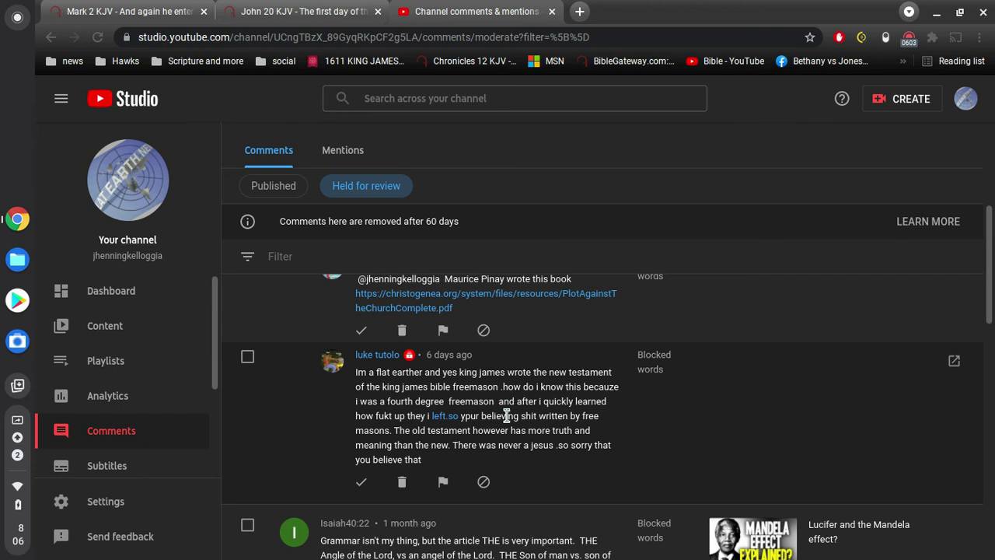
{"action": "scroll", "coordinate": [506, 416], "scroll_direction": "up", "scroll_amount": 1}
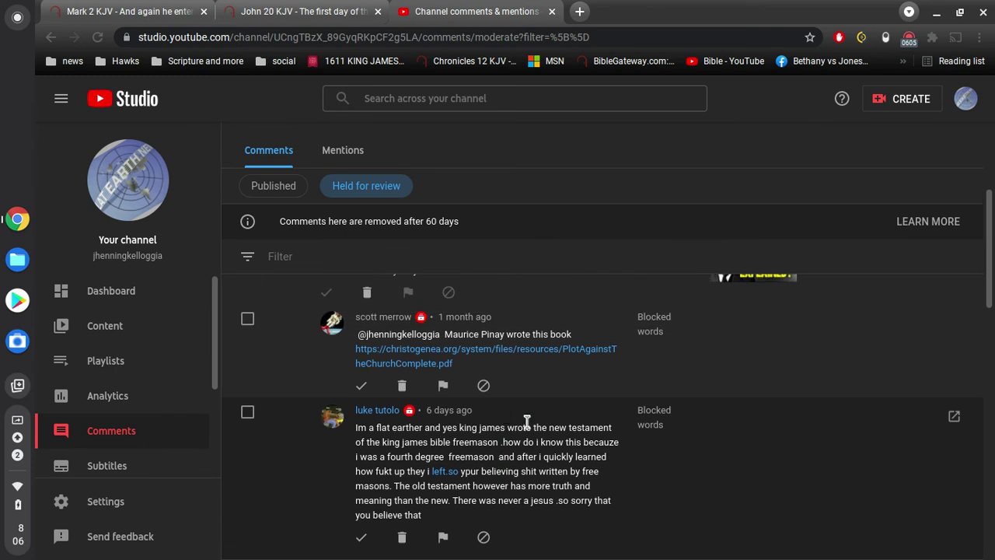
{"action": "scroll", "coordinate": [527, 426], "scroll_direction": "up", "scroll_amount": 1}
{"action": "scroll", "coordinate": [527, 426], "scroll_direction": "up", "scroll_amount": 2}
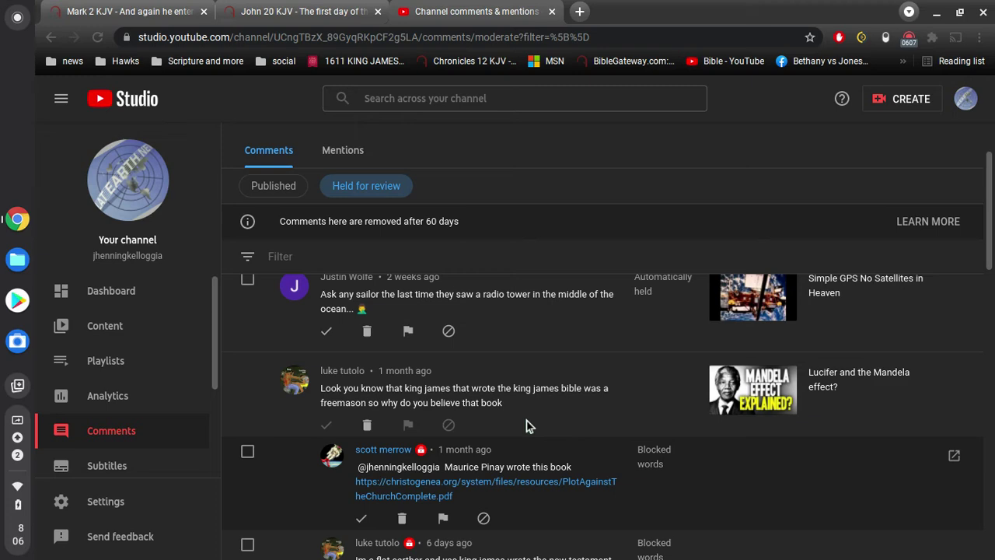
{"action": "scroll", "coordinate": [526, 424], "scroll_direction": "down", "scroll_amount": 2}
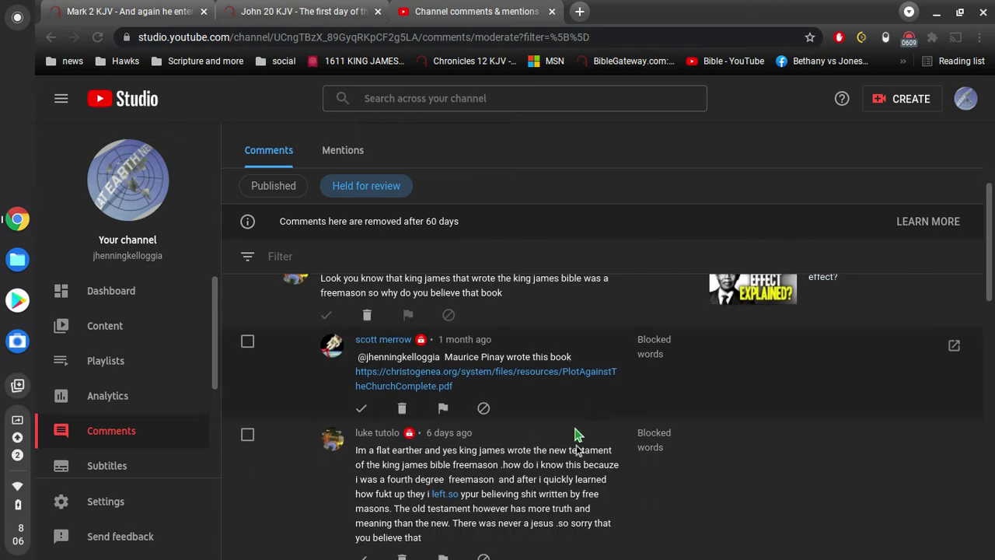
{"action": "scroll", "coordinate": [540, 482], "scroll_direction": "up", "scroll_amount": 2}
{"action": "scroll", "coordinate": [542, 484], "scroll_direction": "down", "scroll_amount": 6}
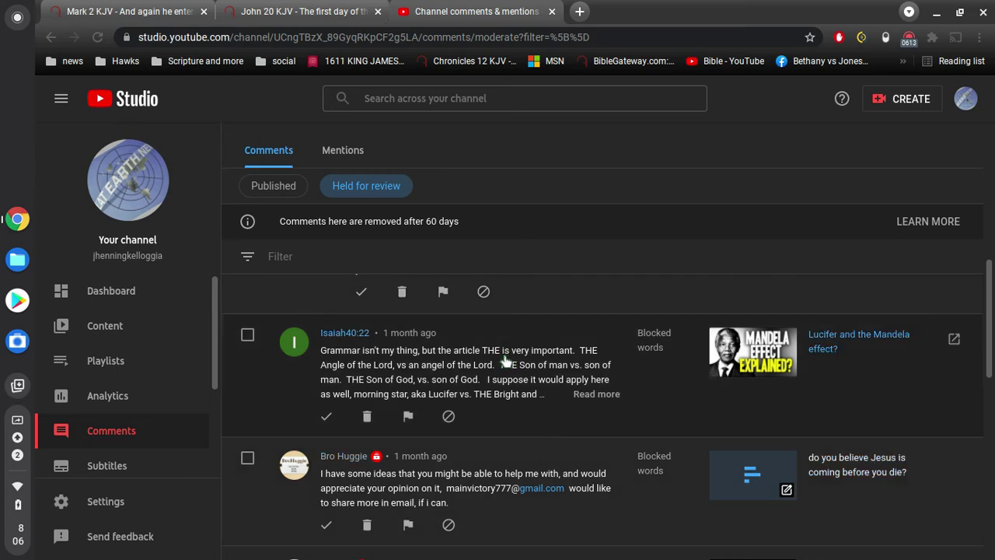
{"action": "scroll", "coordinate": [506, 363], "scroll_direction": "down", "scroll_amount": 1}
{"action": "scroll", "coordinate": [506, 362], "scroll_direction": "up", "scroll_amount": 4}
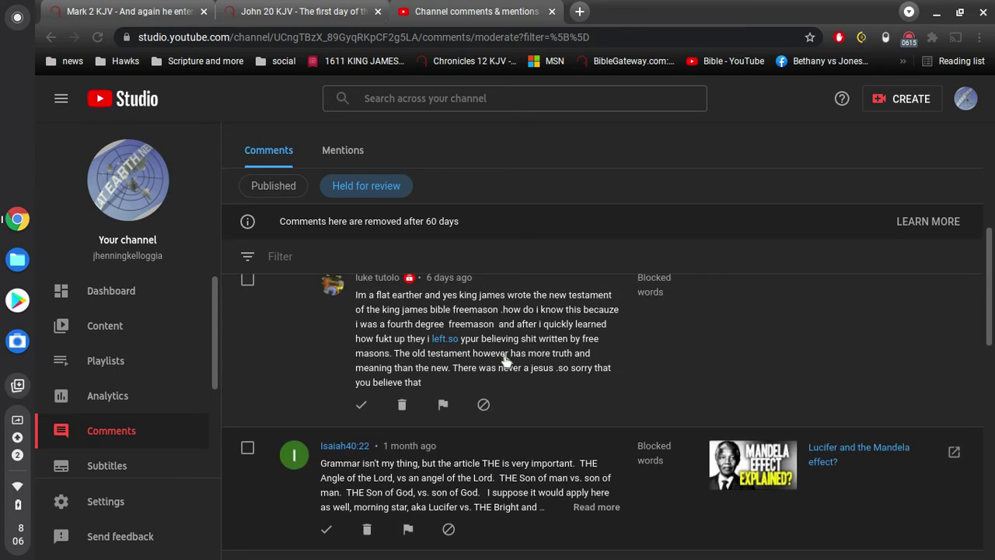
{"action": "scroll", "coordinate": [505, 356], "scroll_direction": "up", "scroll_amount": 2}
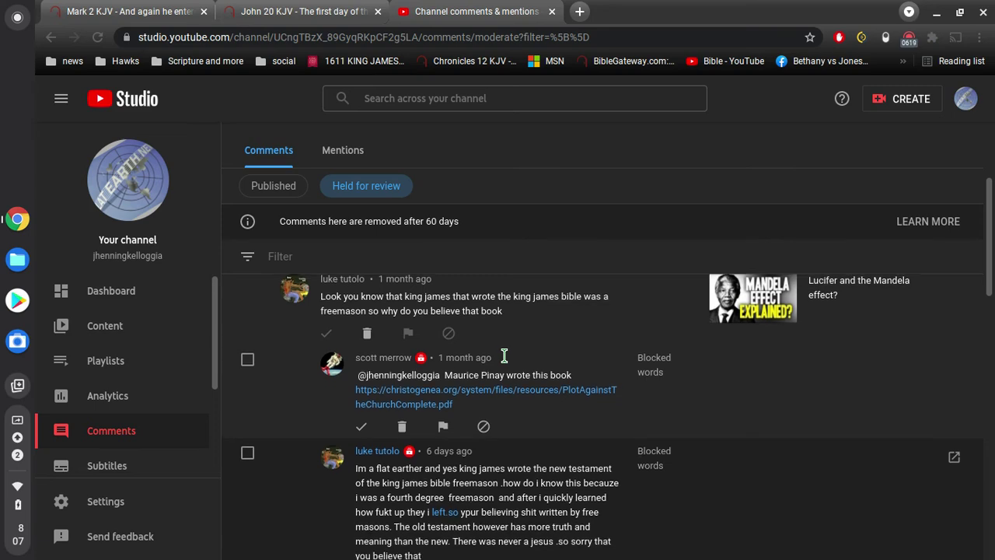
{"action": "scroll", "coordinate": [504, 355], "scroll_direction": "down", "scroll_amount": 2}
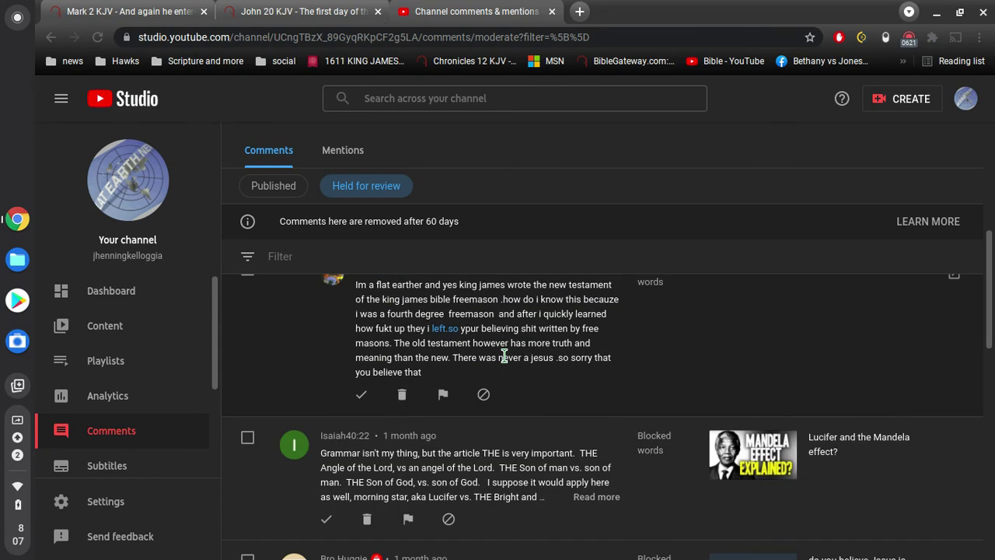
{"action": "scroll", "coordinate": [505, 355], "scroll_direction": "down", "scroll_amount": 1}
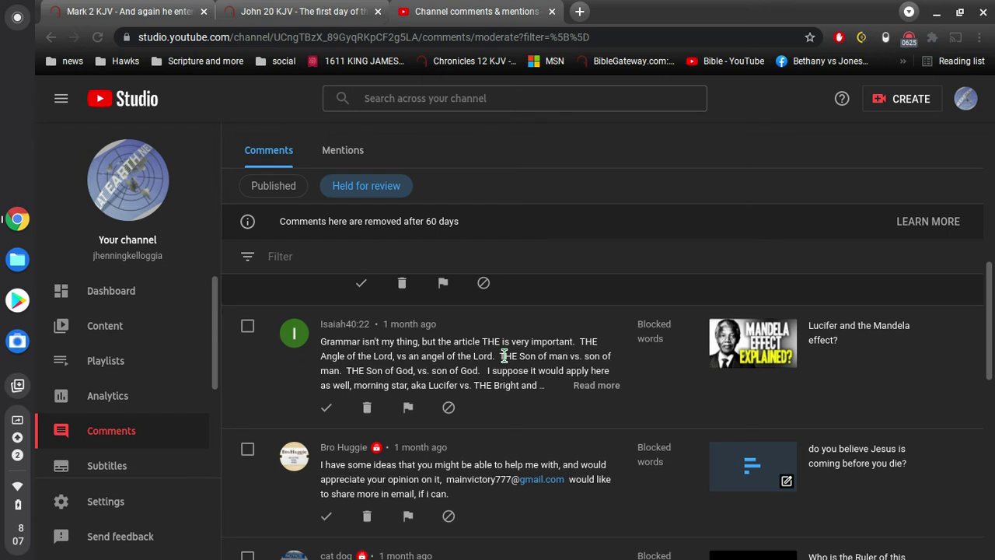
{"action": "scroll", "coordinate": [505, 355], "scroll_direction": "down", "scroll_amount": 1}
{"action": "scroll", "coordinate": [504, 355], "scroll_direction": "up", "scroll_amount": 1}
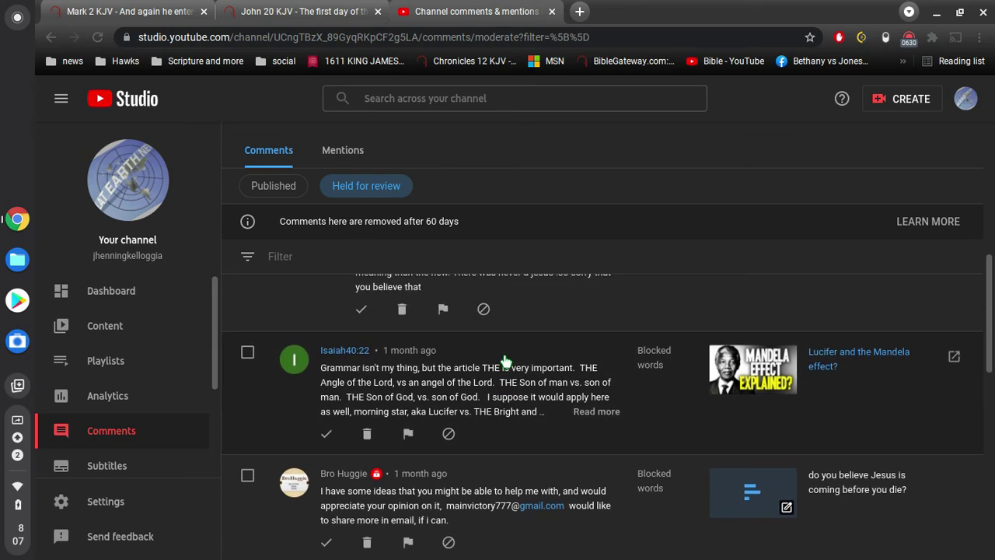
{"action": "scroll", "coordinate": [504, 360], "scroll_direction": "up", "scroll_amount": 3}
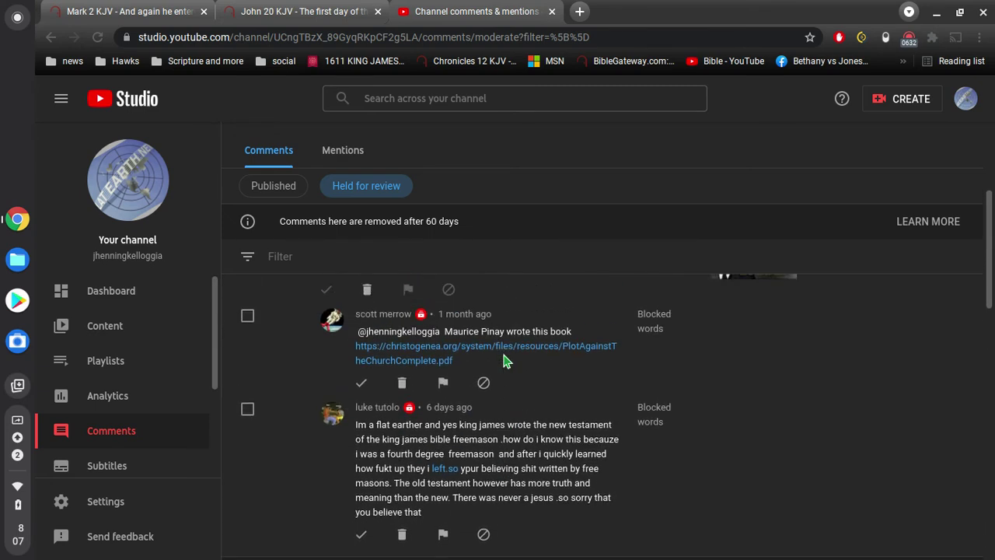
{"action": "scroll", "coordinate": [504, 361], "scroll_direction": "up", "scroll_amount": 3}
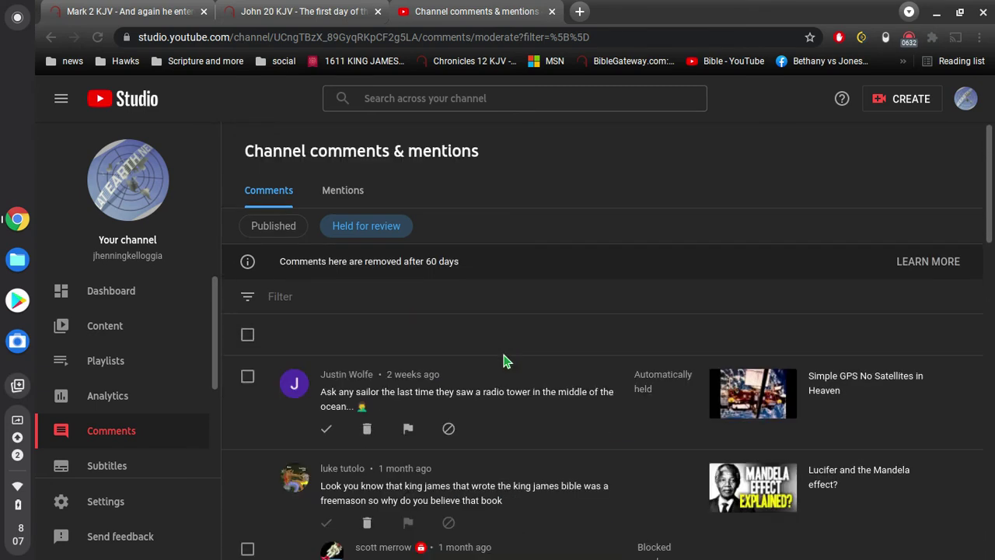
{"action": "left_click", "coordinate": [337, 194]}
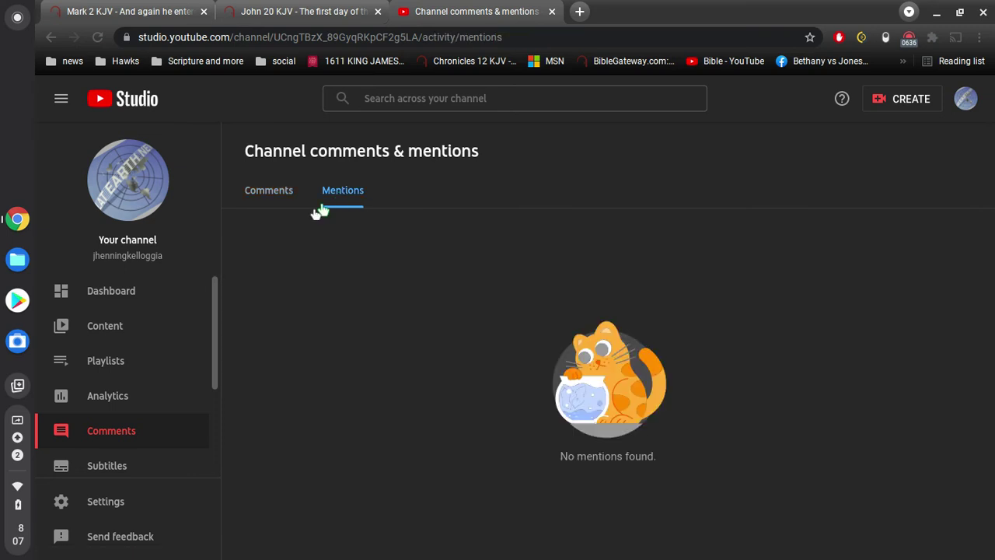
{"action": "left_click", "coordinate": [282, 196]}
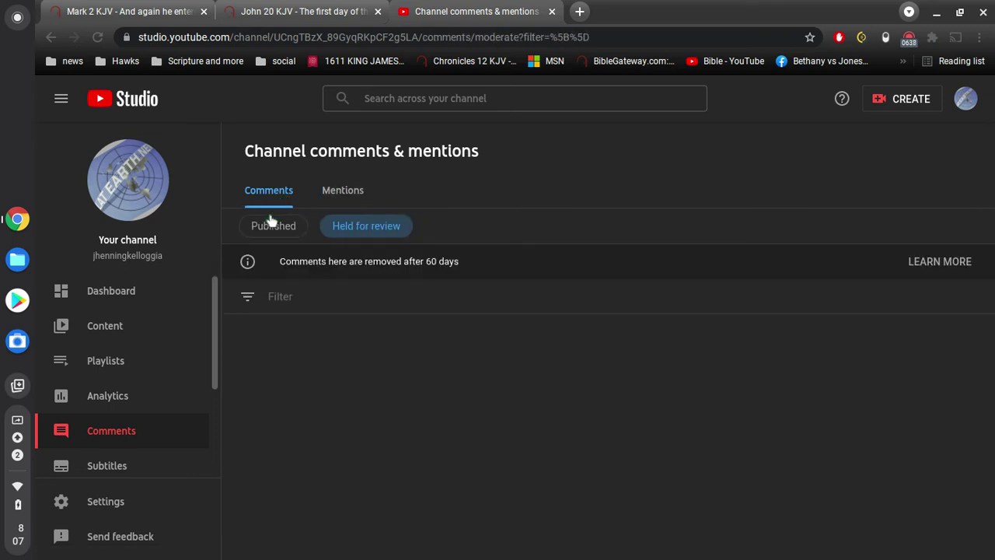
Step: Switch to Published comments filtered by 'I haven't responded' and scroll through them
{"action": "left_click", "coordinate": [270, 225]}
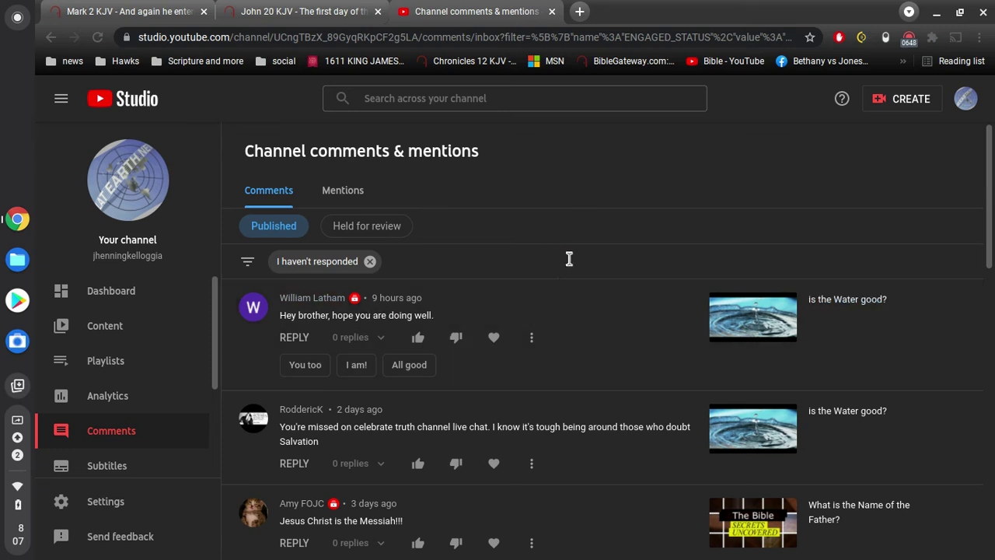
{"action": "scroll", "coordinate": [607, 245], "scroll_direction": "down", "scroll_amount": 2}
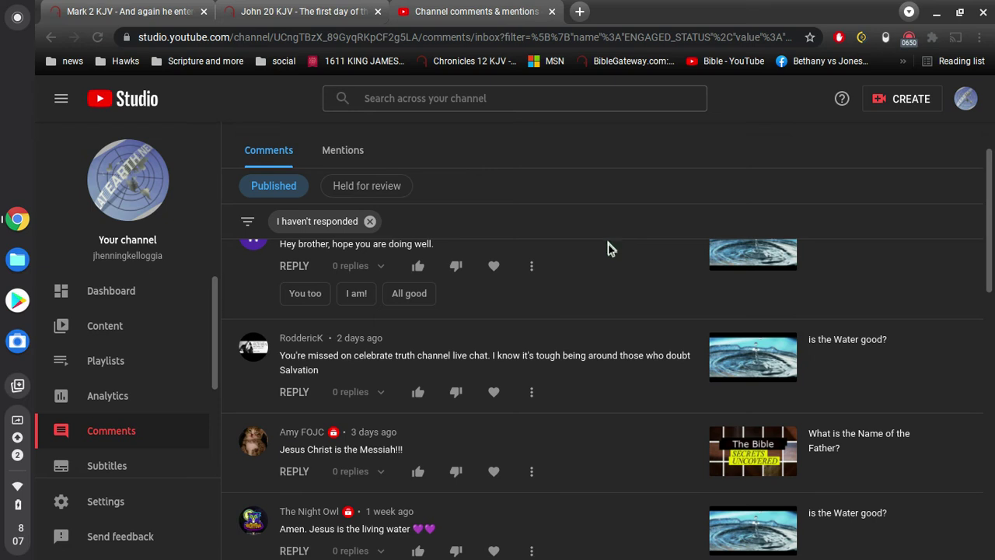
{"action": "scroll", "coordinate": [609, 245], "scroll_direction": "up", "scroll_amount": 1}
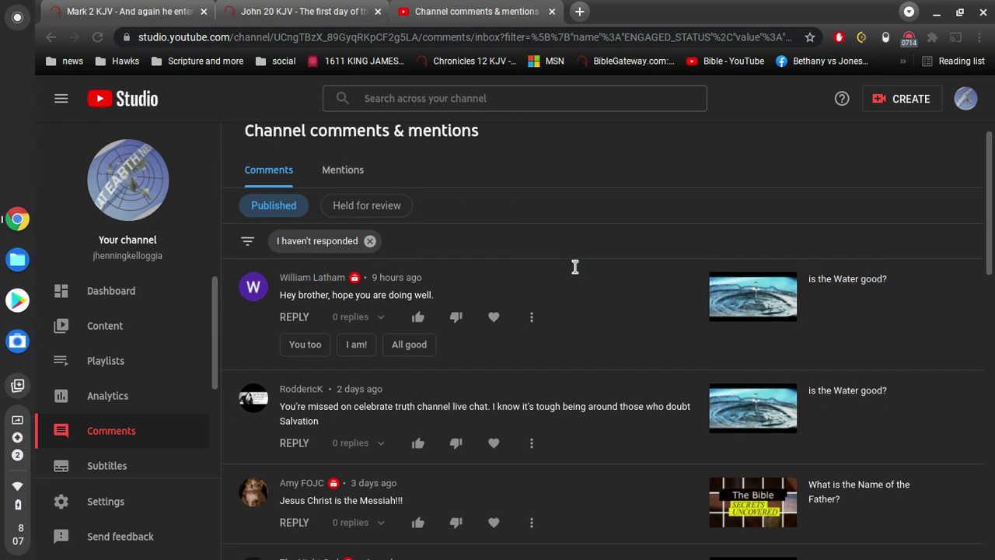
{"action": "scroll", "coordinate": [619, 308], "scroll_direction": "down", "scroll_amount": 3}
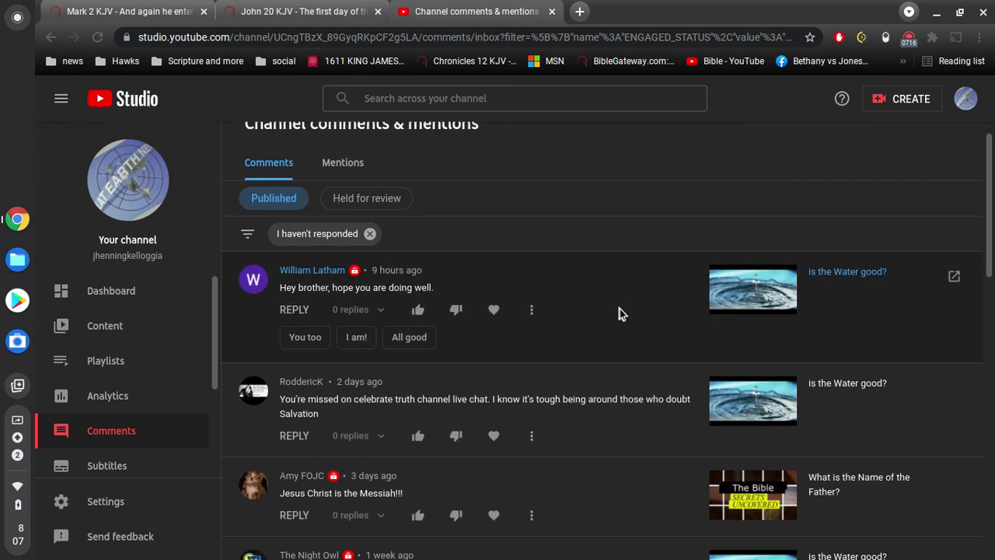
{"action": "scroll", "coordinate": [620, 309], "scroll_direction": "up", "scroll_amount": 3}
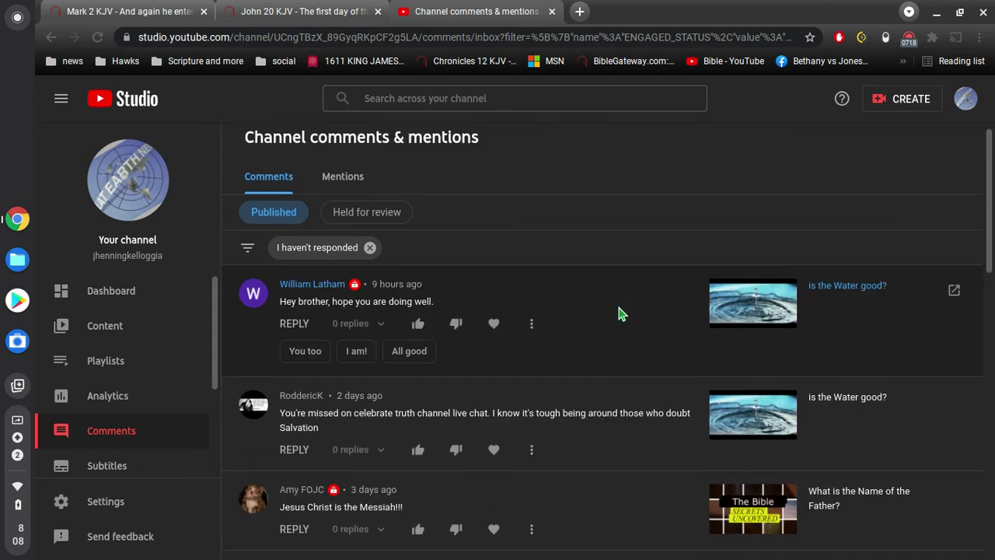
{"action": "scroll", "coordinate": [619, 309], "scroll_direction": "down", "scroll_amount": 3}
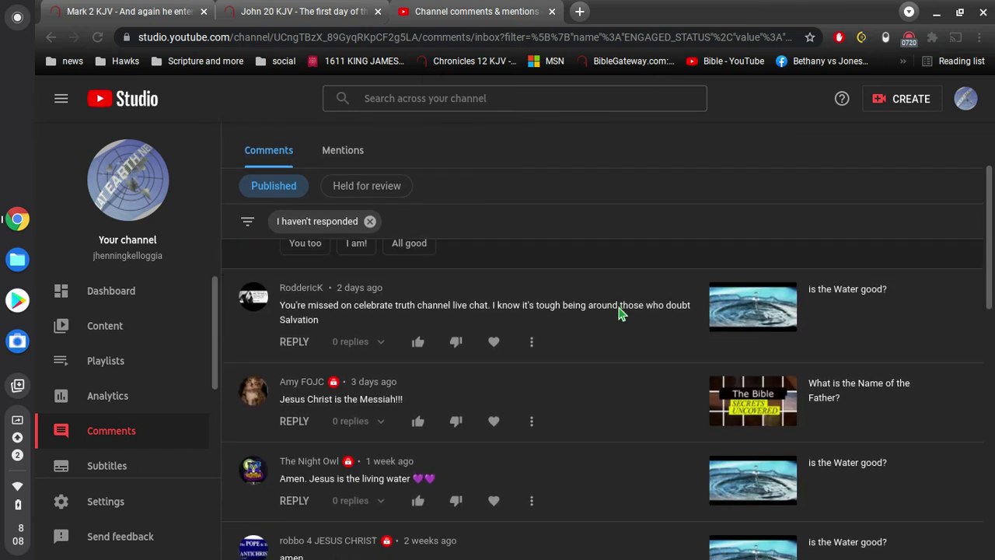
Step: Scroll to the latest unanswered comment on 'is the Water good?' with 0 replies
{"action": "scroll", "coordinate": [619, 313], "scroll_direction": "down", "scroll_amount": 1}
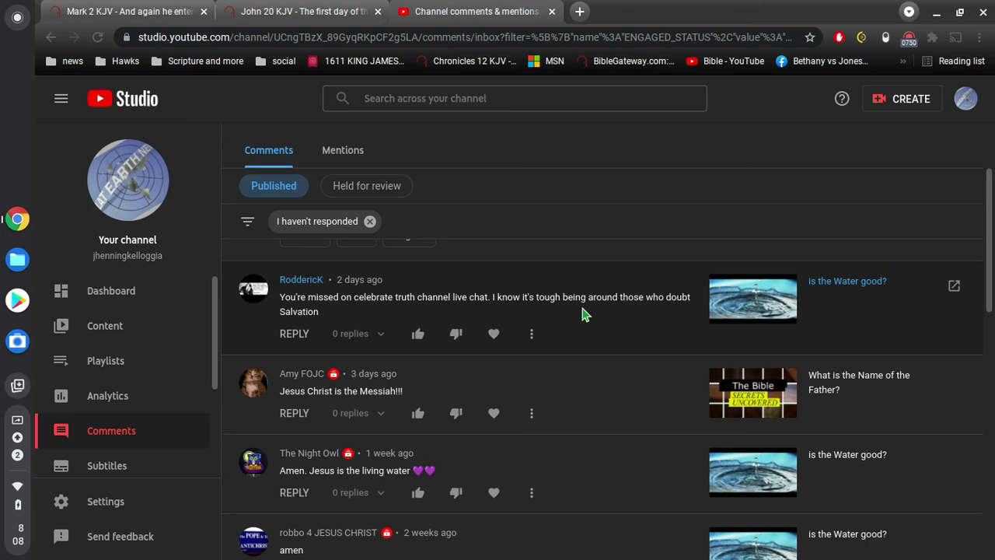
Step: Search BibleGateway KJV for 'unequ yok', read 2 Corinthians 6:14, then return to YouTube Studio
{"action": "left_click", "coordinate": [278, 9]}
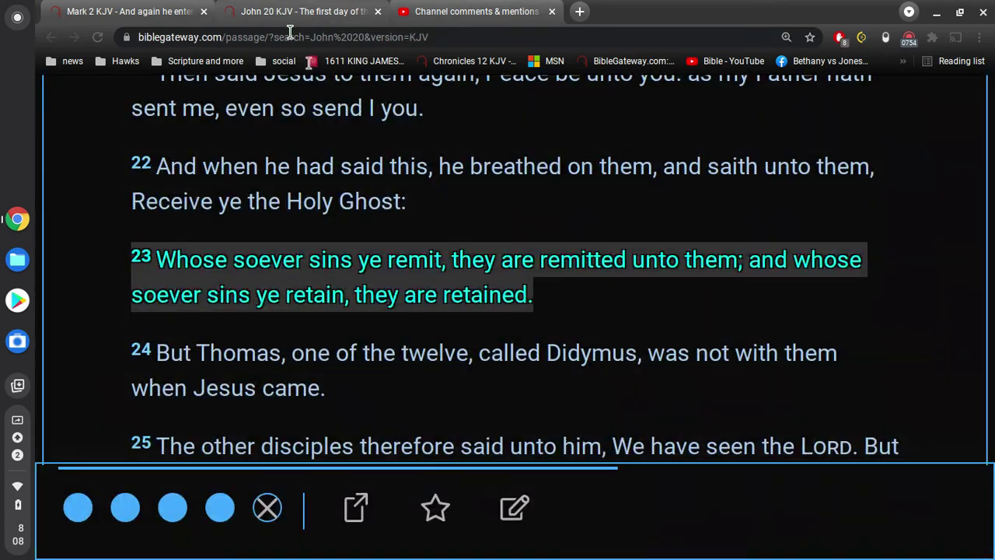
{"action": "scroll", "coordinate": [380, 195], "scroll_direction": "up", "scroll_amount": 10}
{"action": "scroll", "coordinate": [380, 195], "scroll_direction": "up", "scroll_amount": 10}
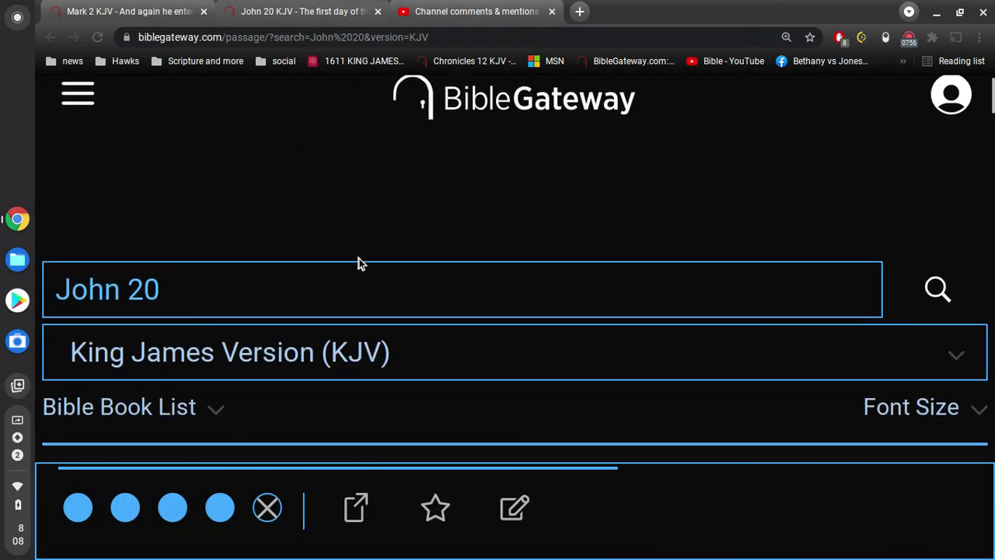
{"action": "left_click", "coordinate": [352, 278]}
{"action": "type", "text": "un"}
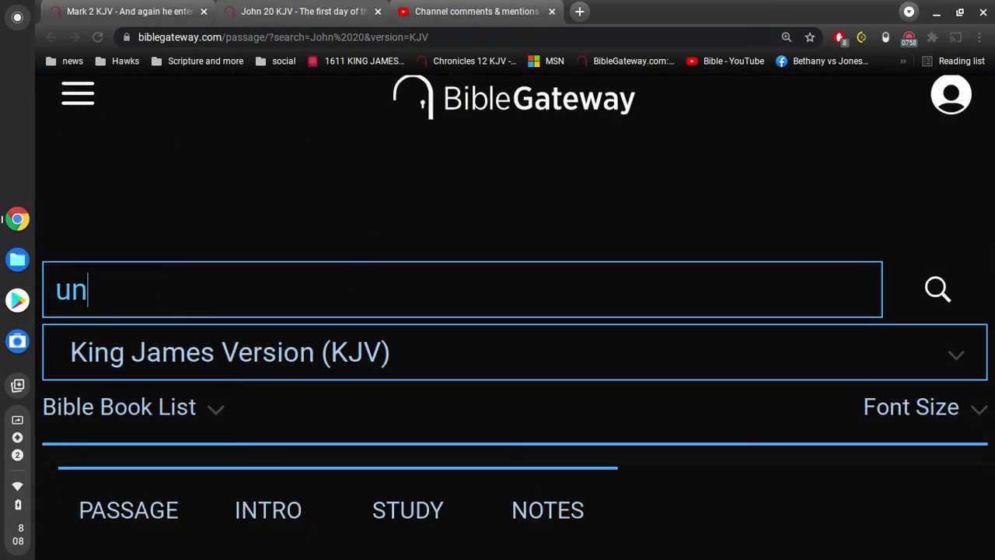
{"action": "type", "text": "equ yok"}
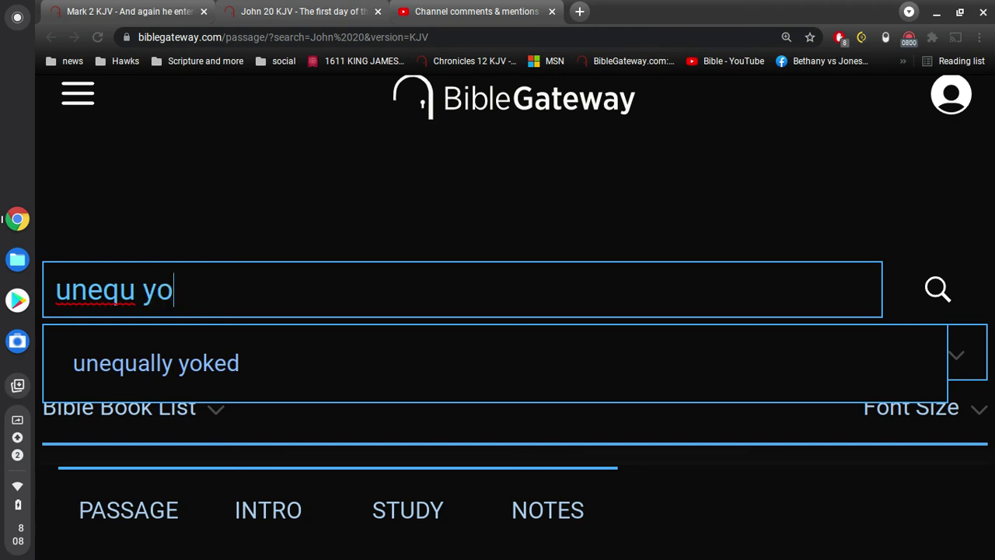
{"action": "key", "text": "Return"}
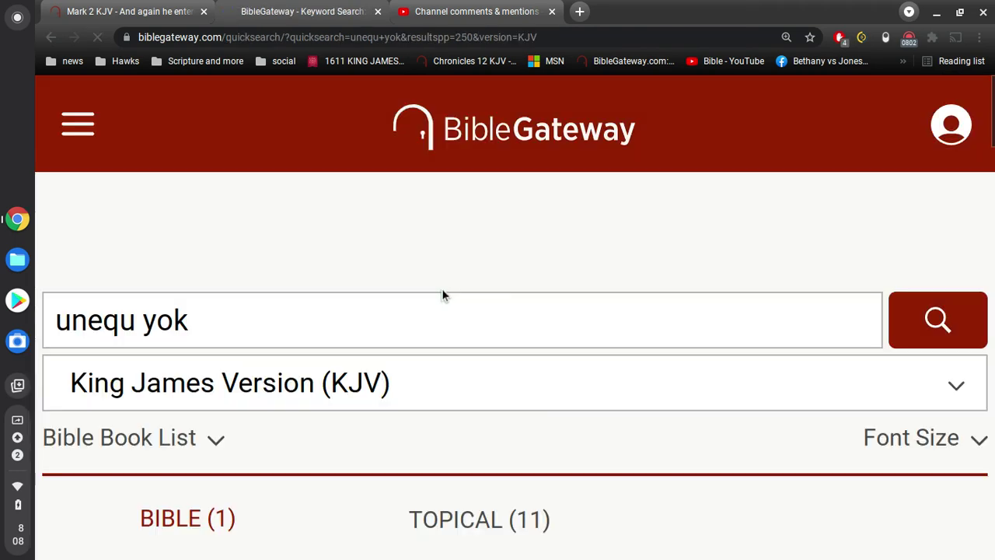
{"action": "scroll", "coordinate": [440, 294], "scroll_direction": "down", "scroll_amount": 5}
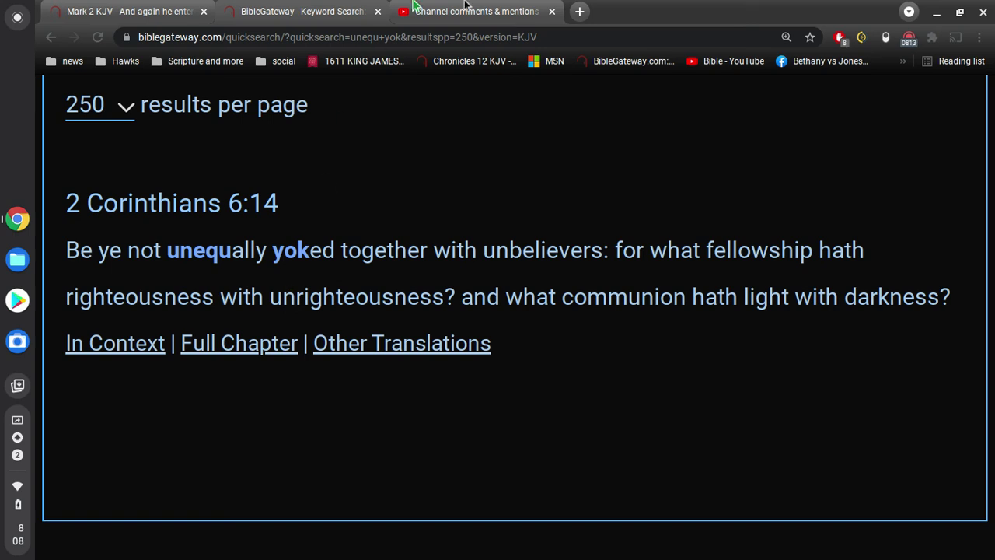
{"action": "left_click", "coordinate": [499, 8]}
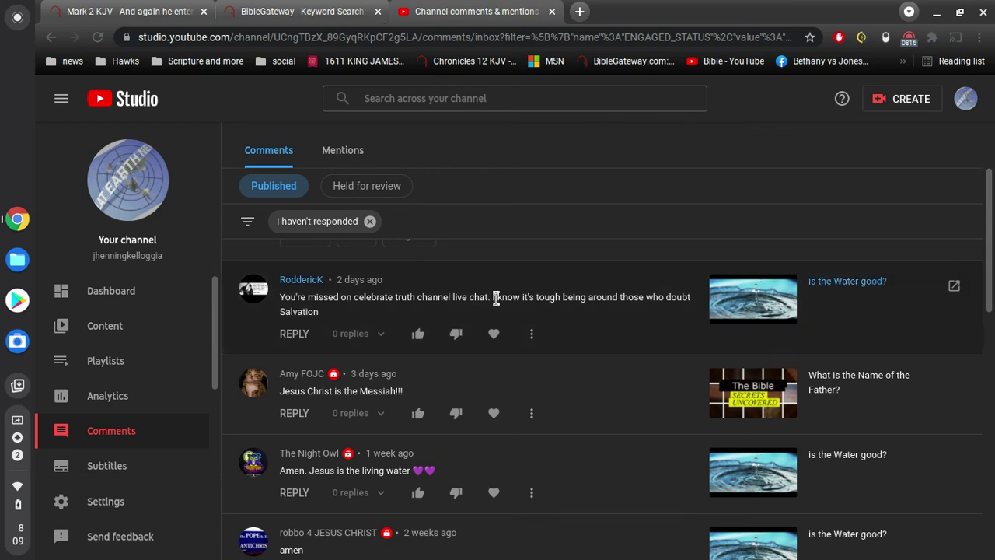
{"action": "scroll", "coordinate": [493, 296], "scroll_direction": "up", "scroll_amount": 1}
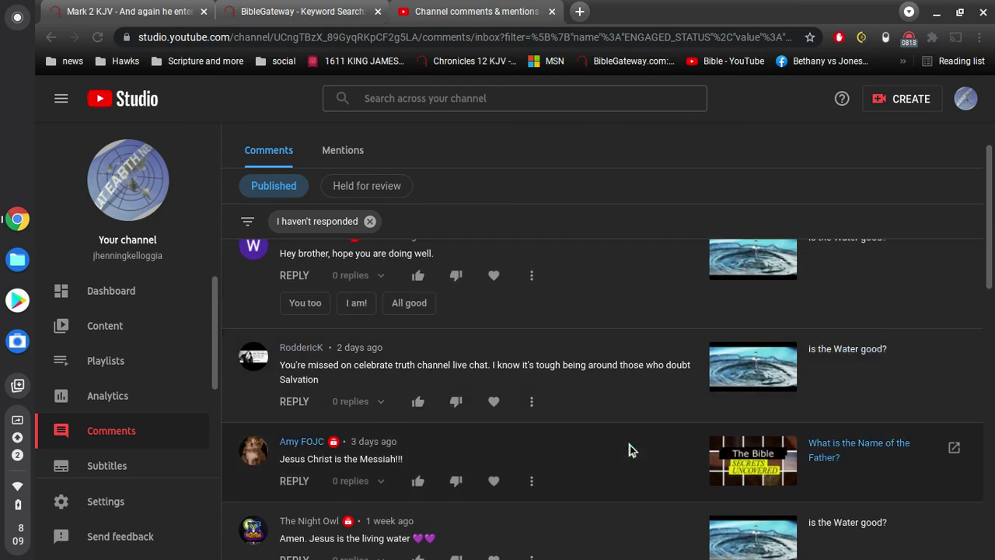
{"action": "scroll", "coordinate": [623, 363], "scroll_direction": "up", "scroll_amount": 1}
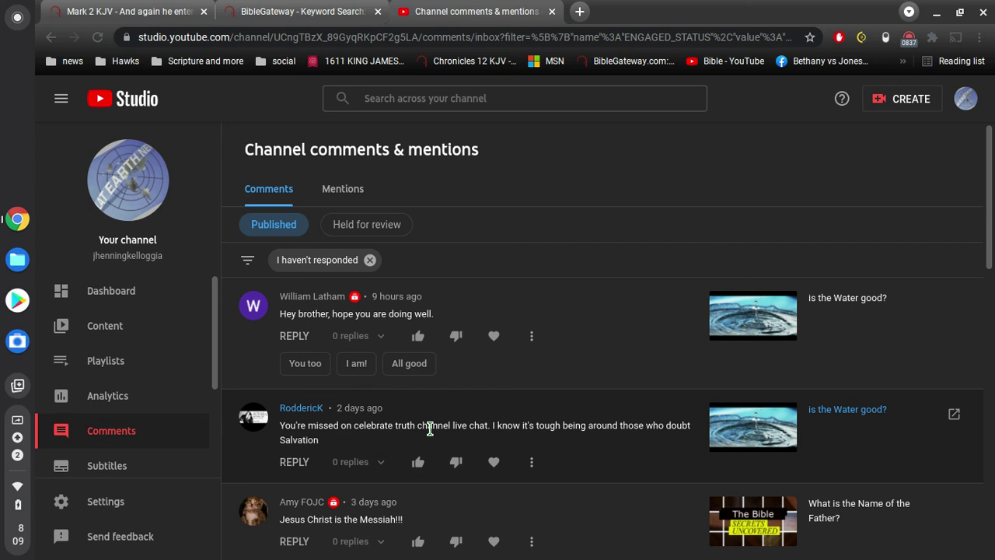
{"action": "scroll", "coordinate": [582, 409], "scroll_direction": "down", "scroll_amount": 1}
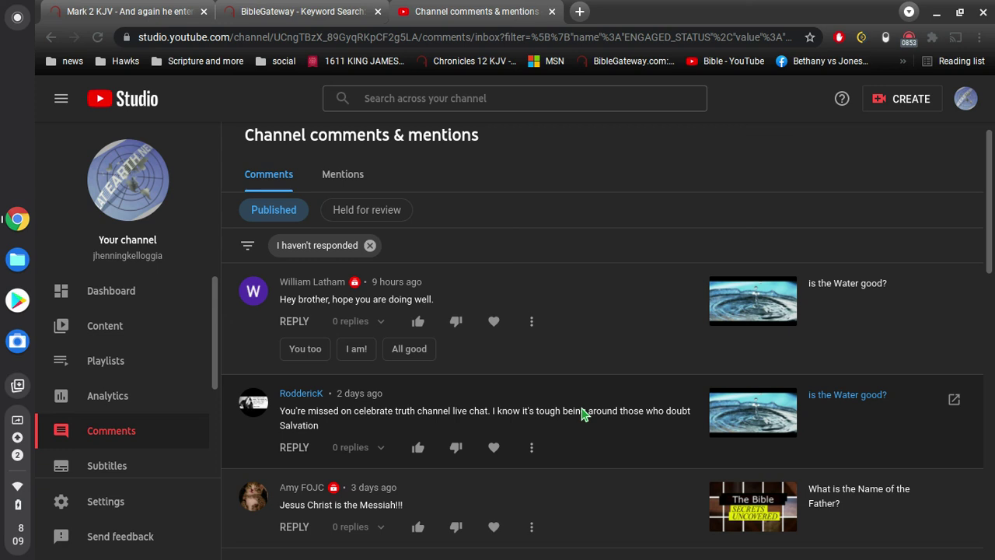
{"action": "scroll", "coordinate": [583, 413], "scroll_direction": "down", "scroll_amount": 1}
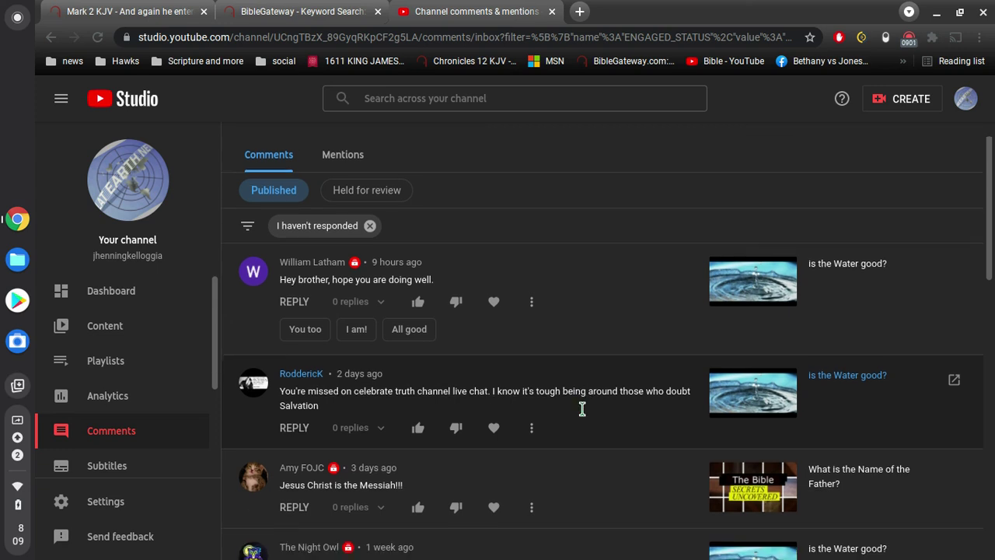
{"action": "scroll", "coordinate": [583, 411], "scroll_direction": "down", "scroll_amount": 3}
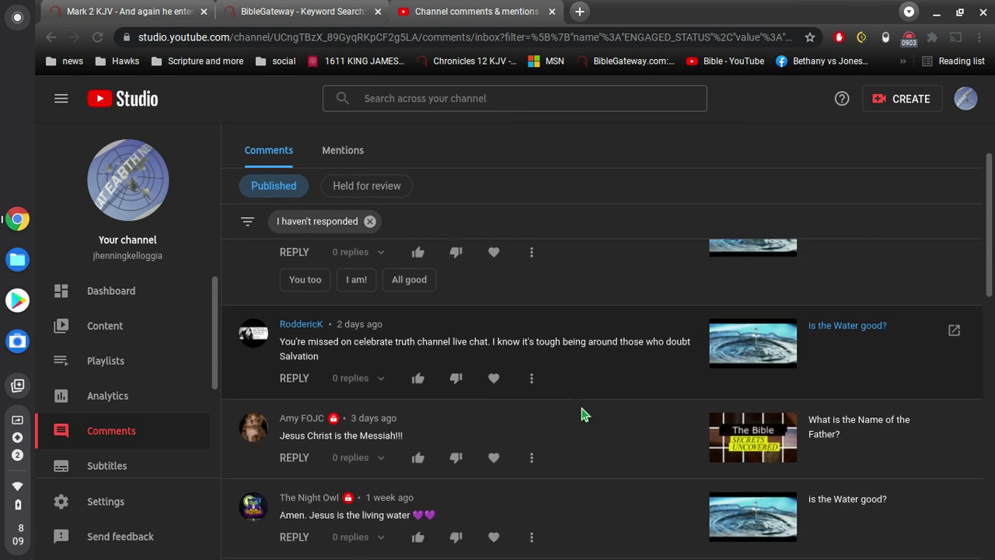
{"action": "scroll", "coordinate": [583, 413], "scroll_direction": "down", "scroll_amount": 1}
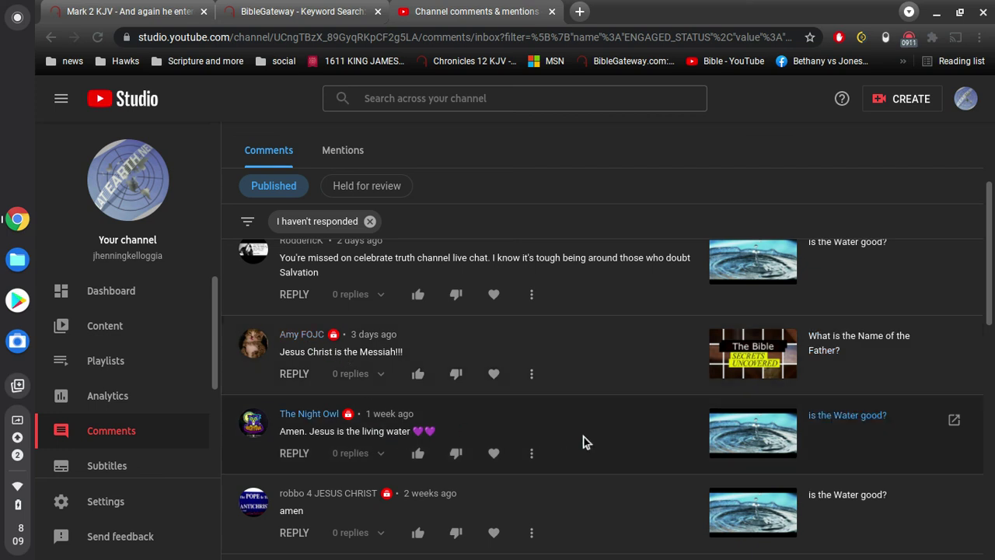
{"action": "scroll", "coordinate": [586, 441], "scroll_direction": "down", "scroll_amount": 1}
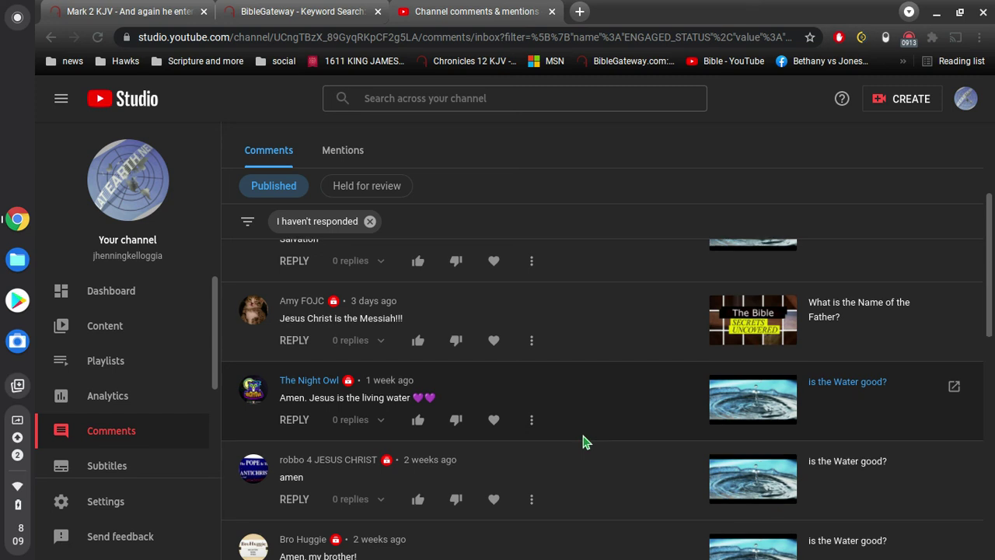
{"action": "scroll", "coordinate": [585, 441], "scroll_direction": "up", "scroll_amount": 1}
{"action": "scroll", "coordinate": [585, 442], "scroll_direction": "down", "scroll_amount": 2}
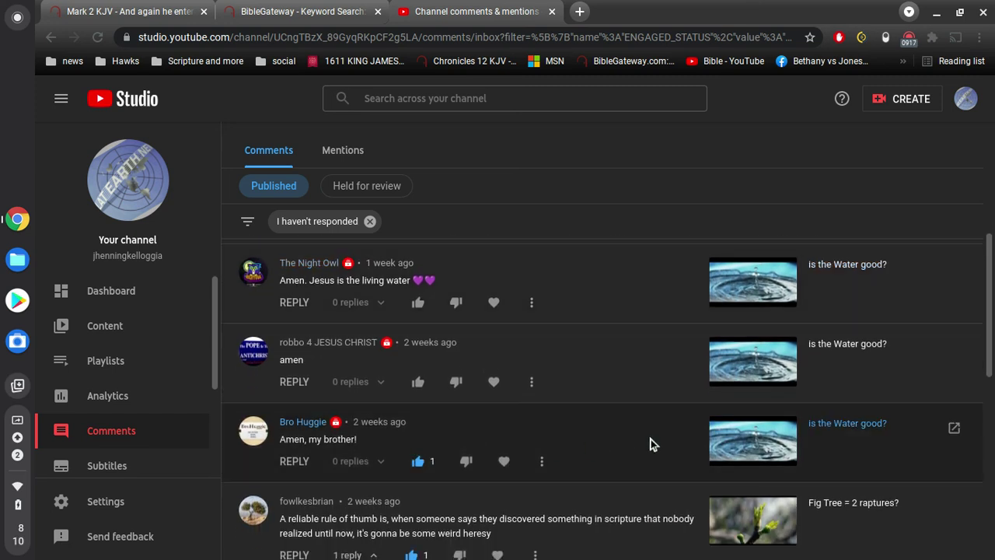
{"action": "scroll", "coordinate": [651, 444], "scroll_direction": "down", "scroll_amount": 2}
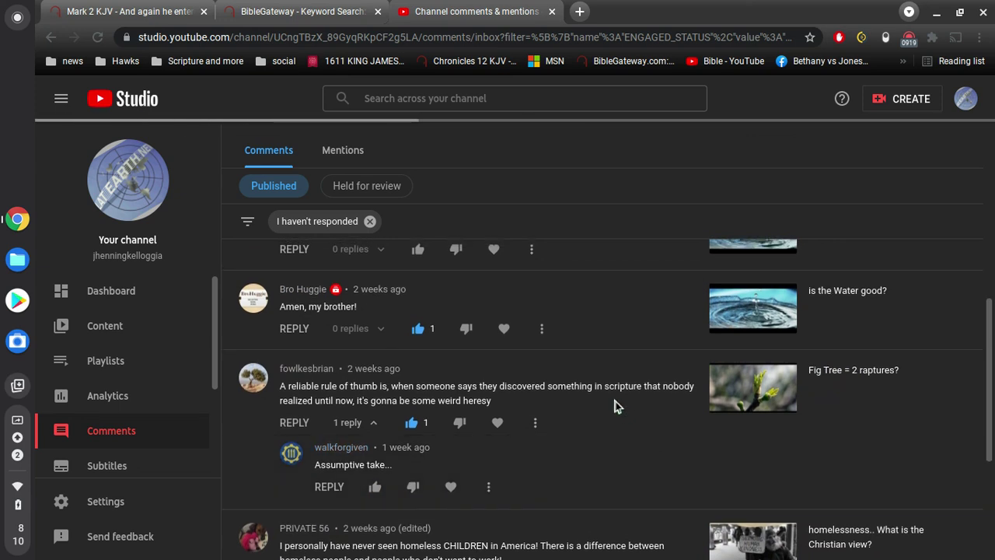